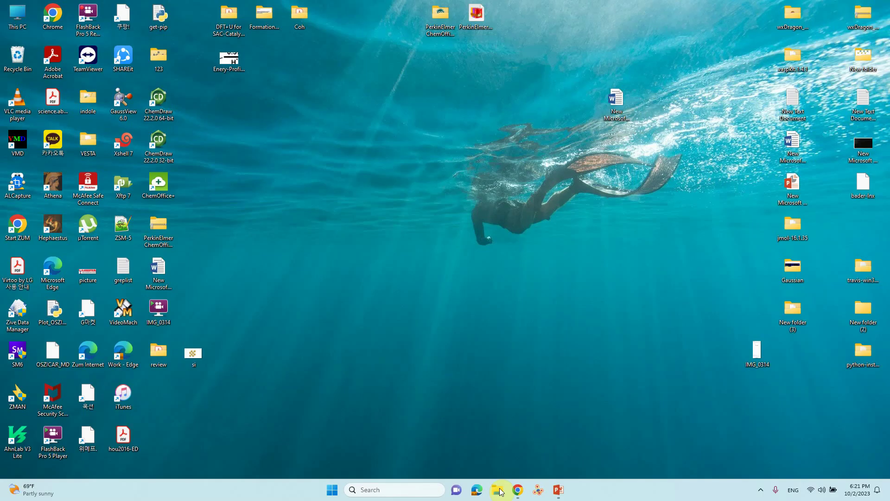
In a new File Explorer window, navigate to 4-AB > 4AB > 4-AB-OPT.
key(super+e)
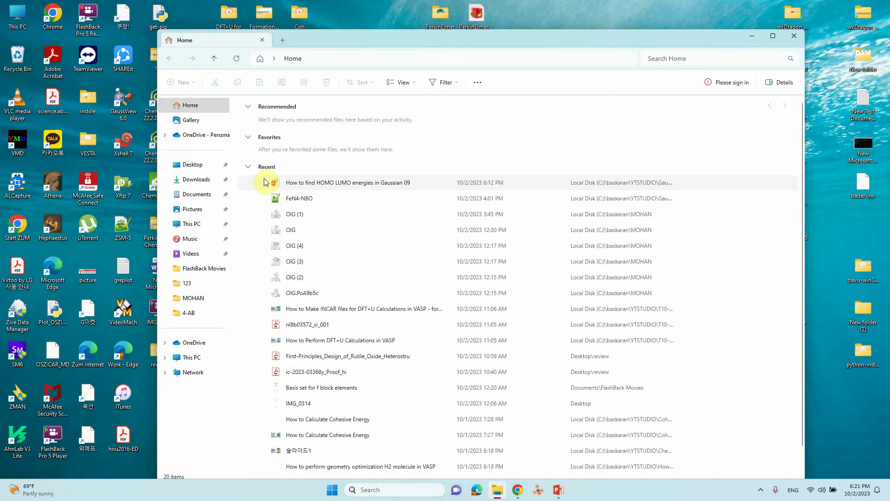
click(188, 311)
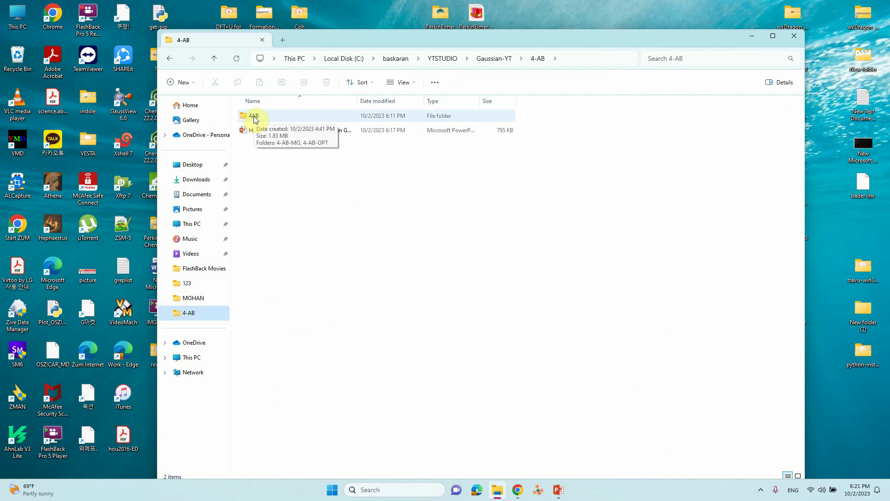
double_click(253, 117)
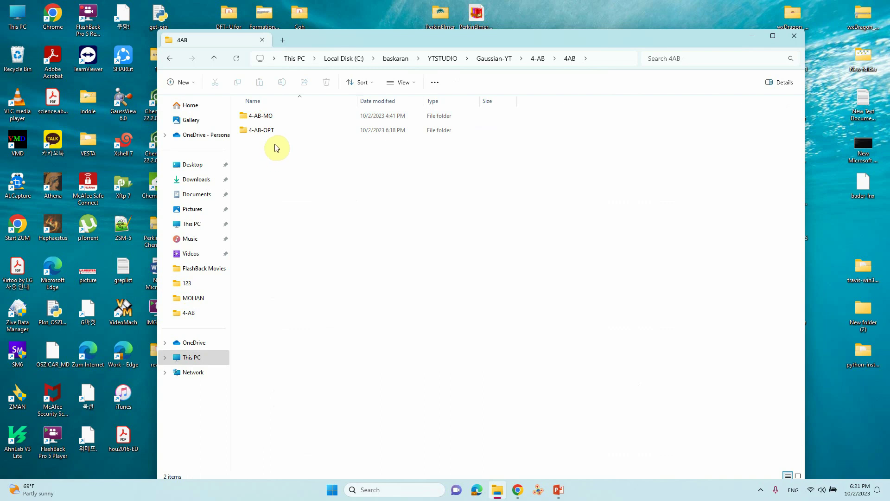
double_click(270, 133)
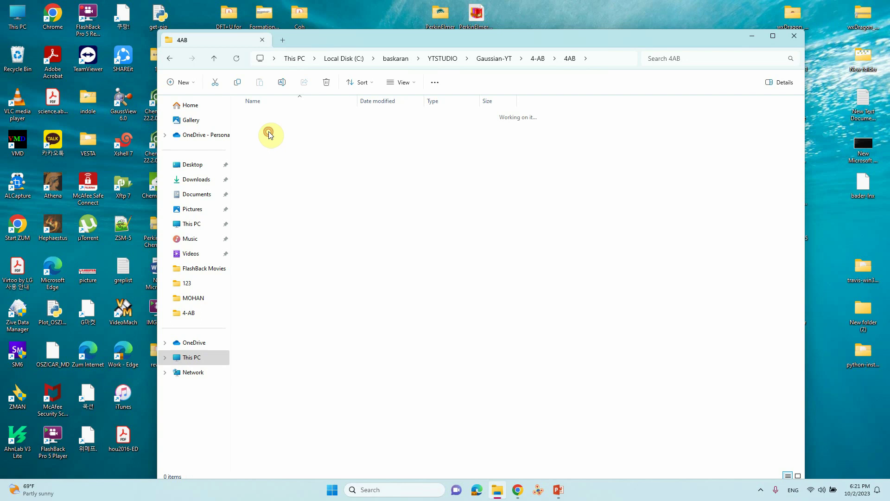
Delete the MO subfolder and bring up the context menu for the 4AB-1 input file.
click(260, 117)
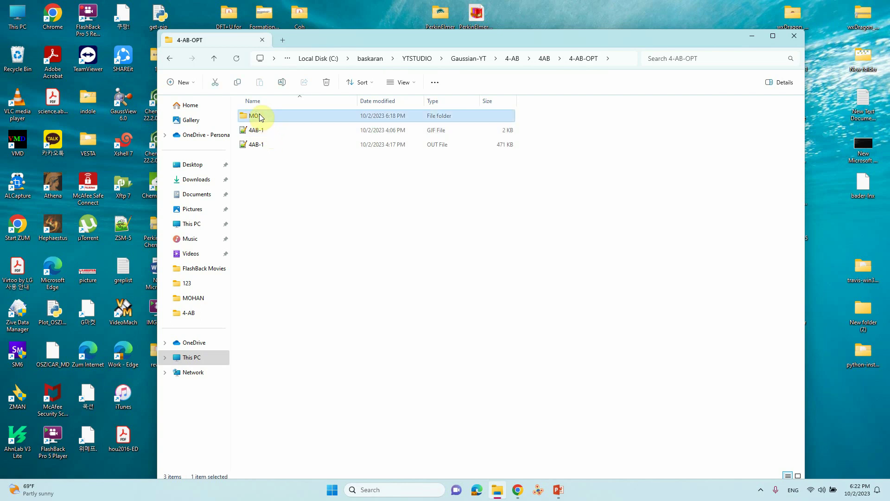
key(Delete)
click(262, 117)
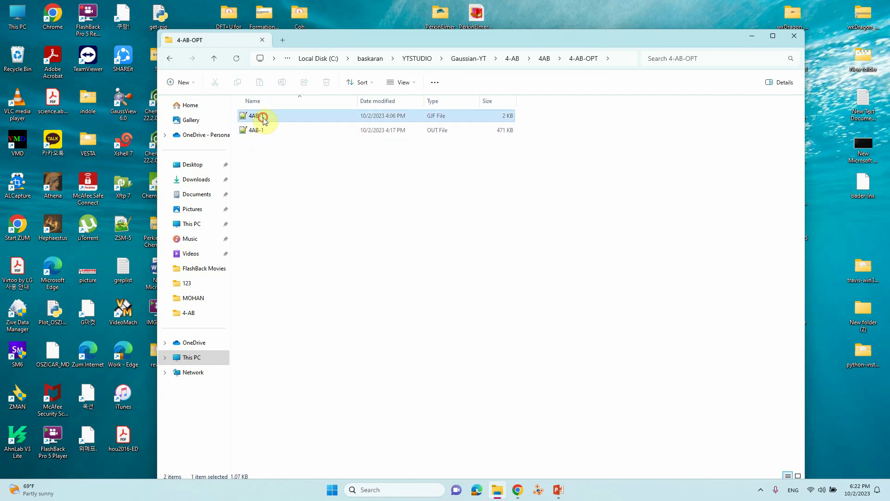
right_click(262, 117)
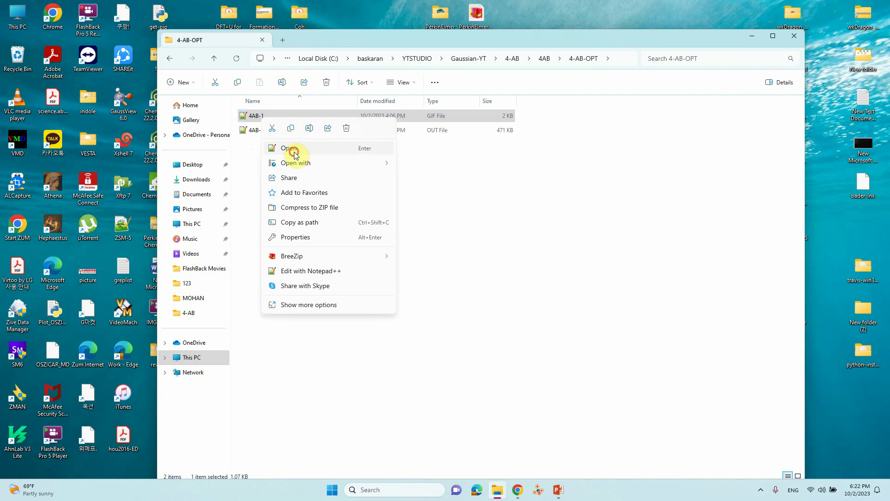
Open 4AB-1.gjf in Notepad++ and close the leftover 4AB-MO.gjf tab.
click(294, 150)
click(295, 152)
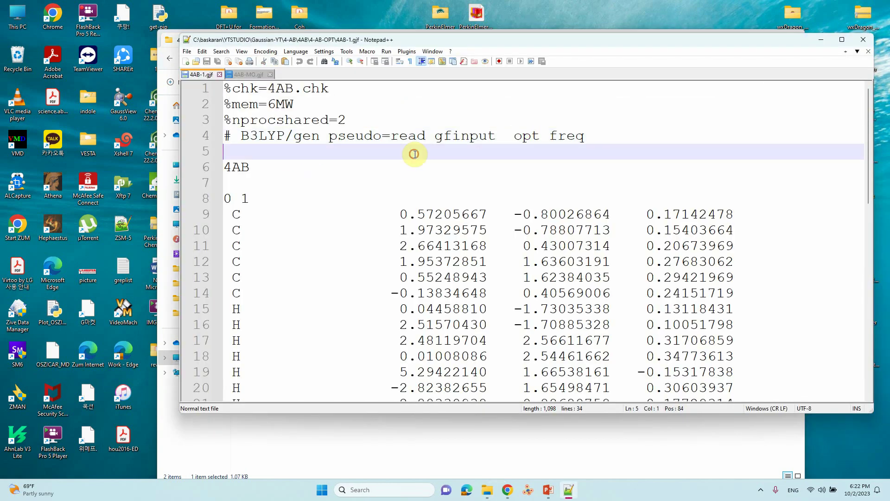
click(270, 74)
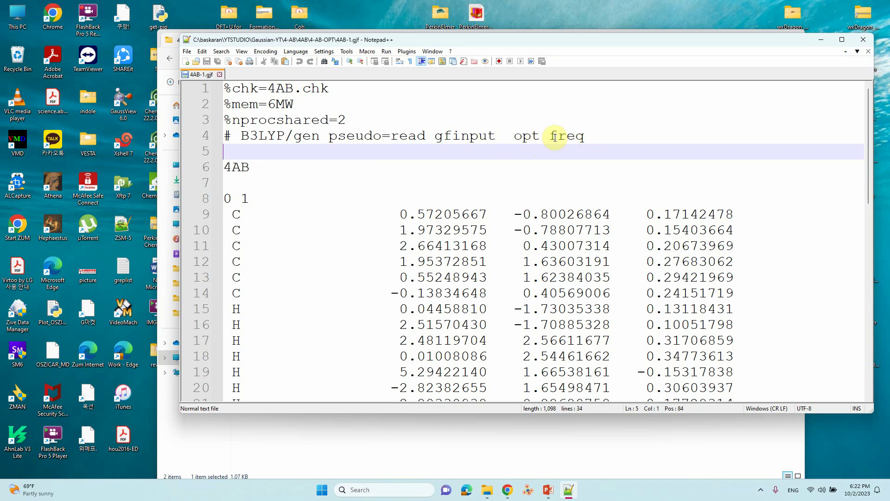
Review the charge/multiplicity line, the C N O H element list and the 6-31G* basis set.
click(235, 198)
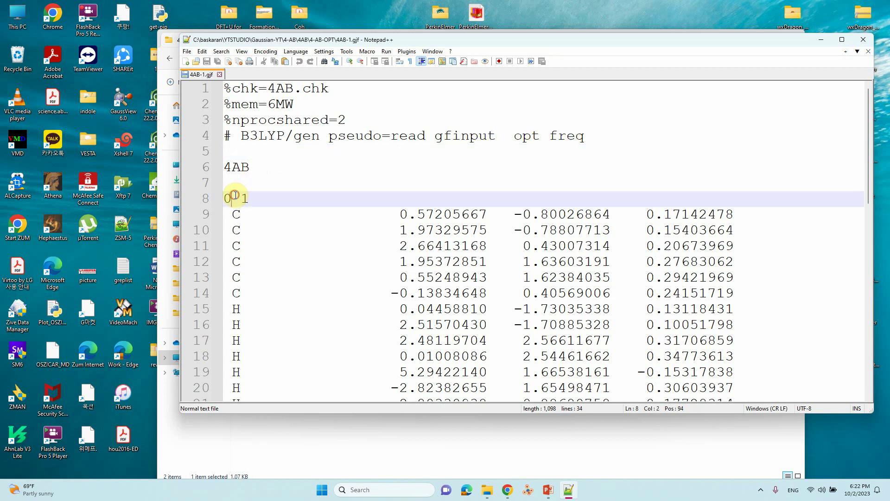
click(244, 198)
scroll(250, 200, down, 6)
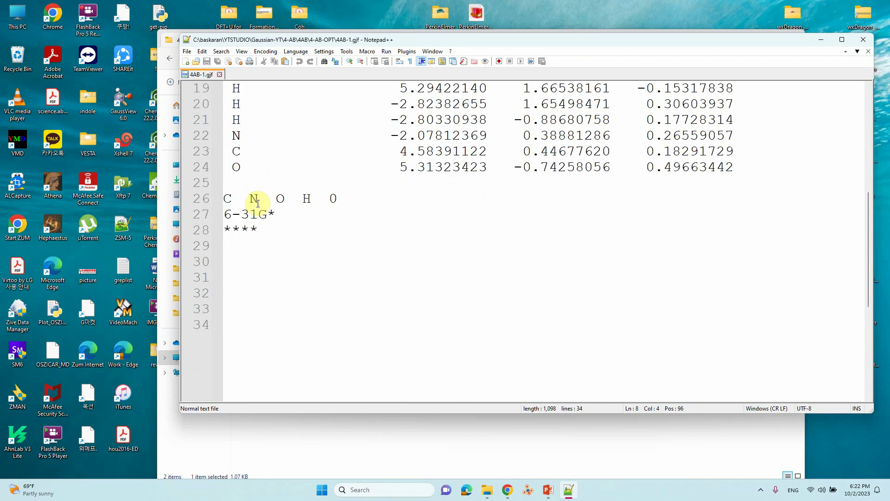
drag(224, 199, 309, 199)
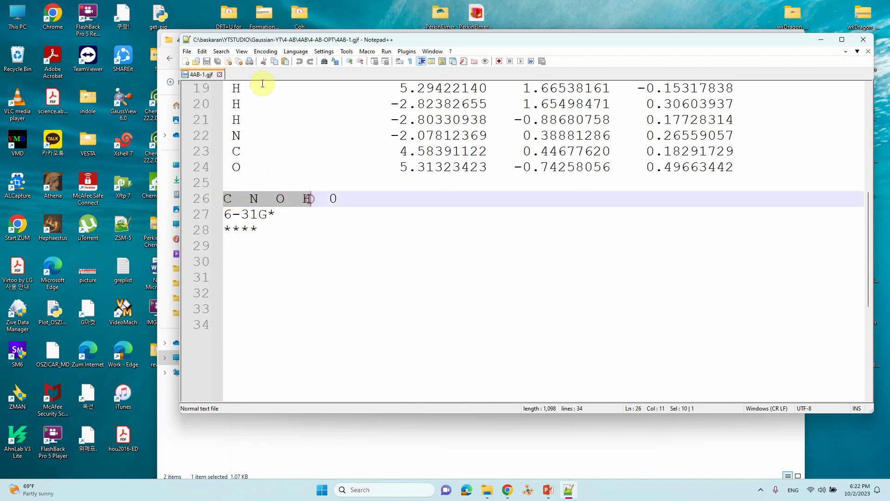
drag(225, 215, 284, 211)
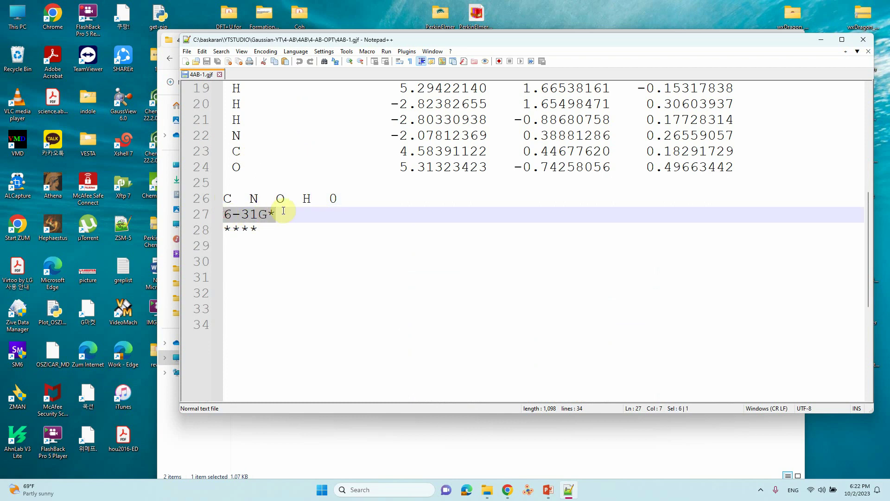
scroll(348, 209, up, 6)
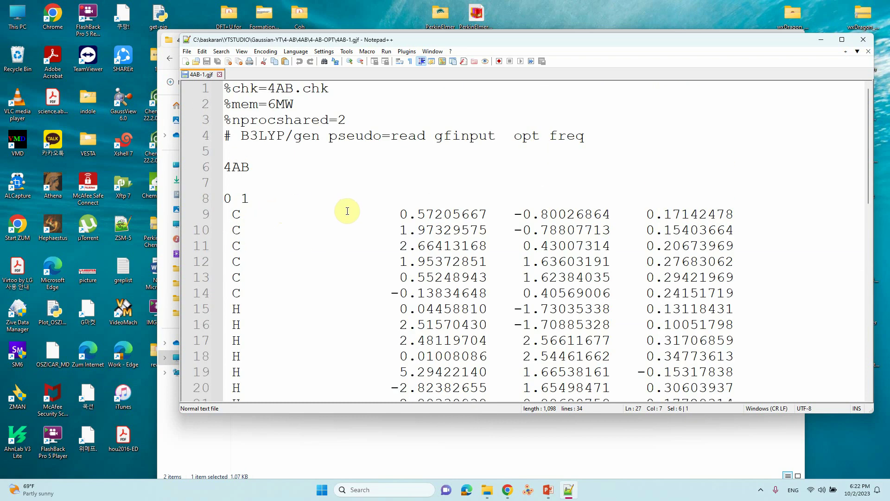
Open the 4AB-1.out output file in Notepad++ from File Explorer.
click(821, 38)
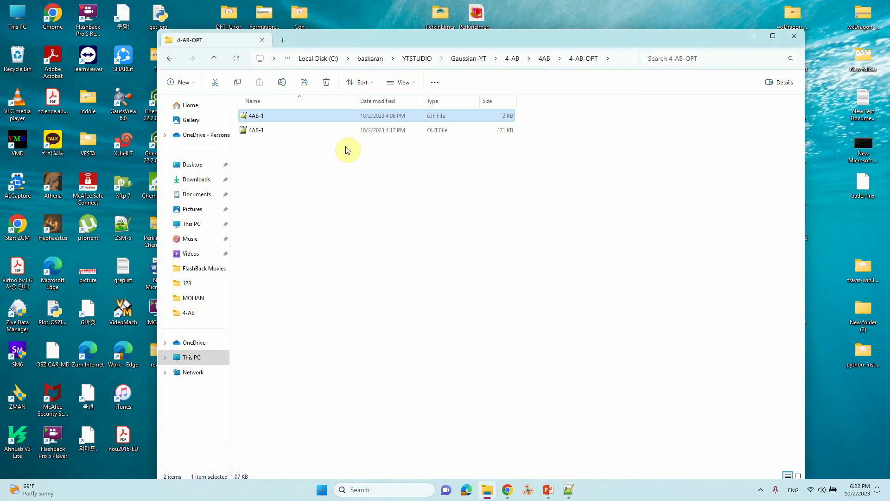
click(267, 134)
right_click(267, 133)
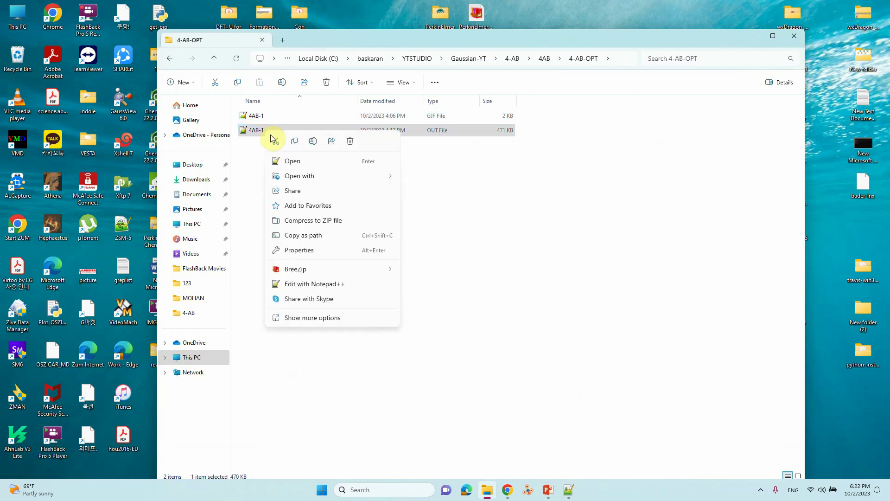
click(300, 163)
Jump to the end of 4AB-1.out to confirm Normal termination of Gaussian 09.
scroll(608, 168, down, 20)
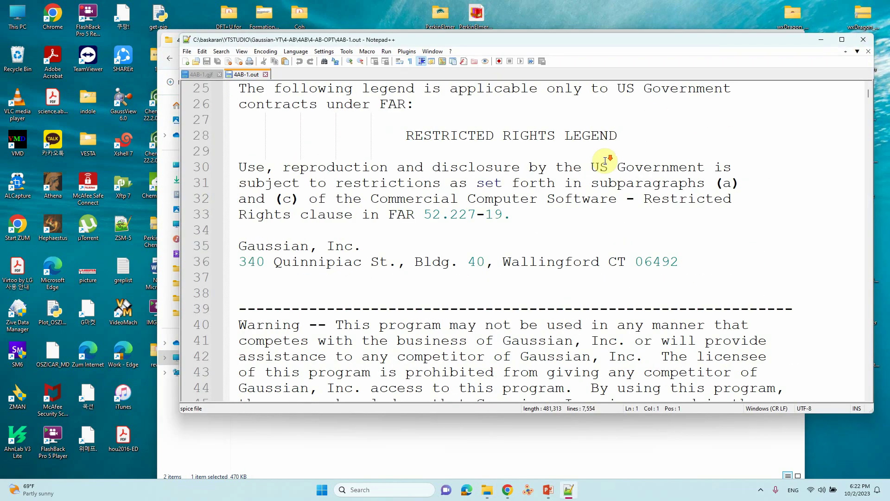
drag(863, 103, 847, 389)
scroll(487, 248, up, 7)
scroll(308, 185, down, 5)
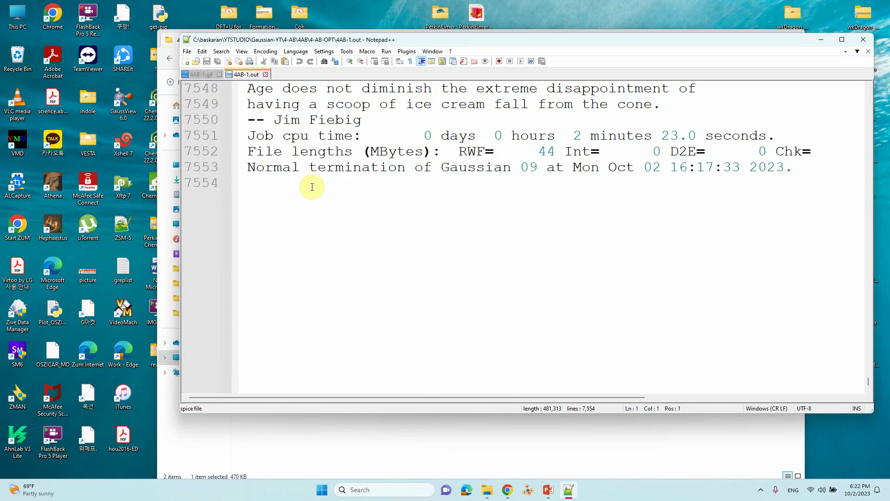
drag(255, 166, 590, 169)
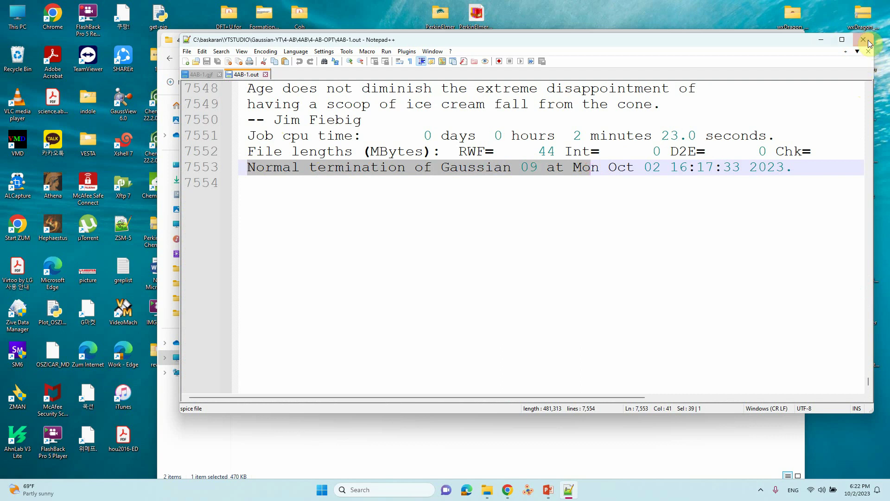
Open 4AB-MO.gjf from the 4-AB-MO folder in Notepad++ to view its IOP(6/7=3) route.
click(820, 40)
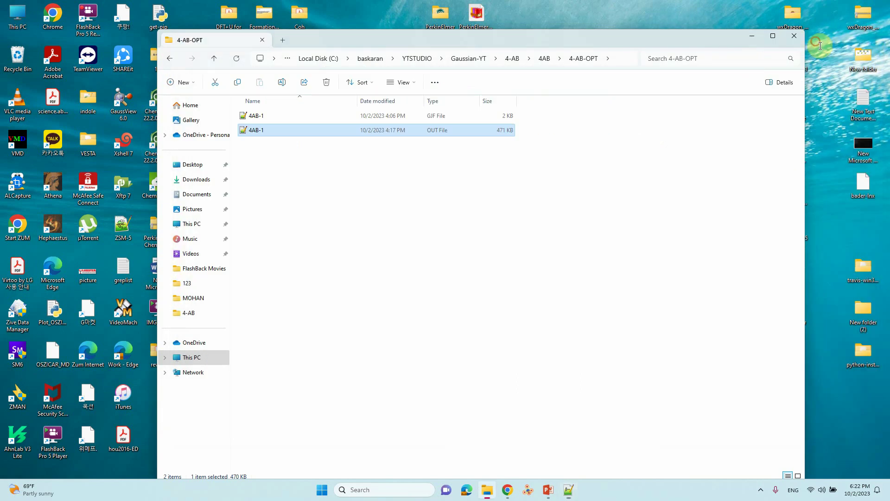
click(261, 118)
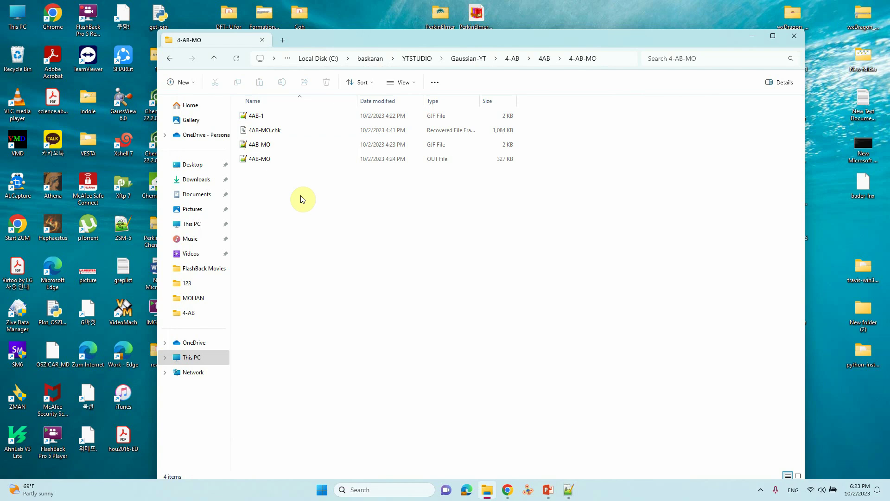
click(265, 145)
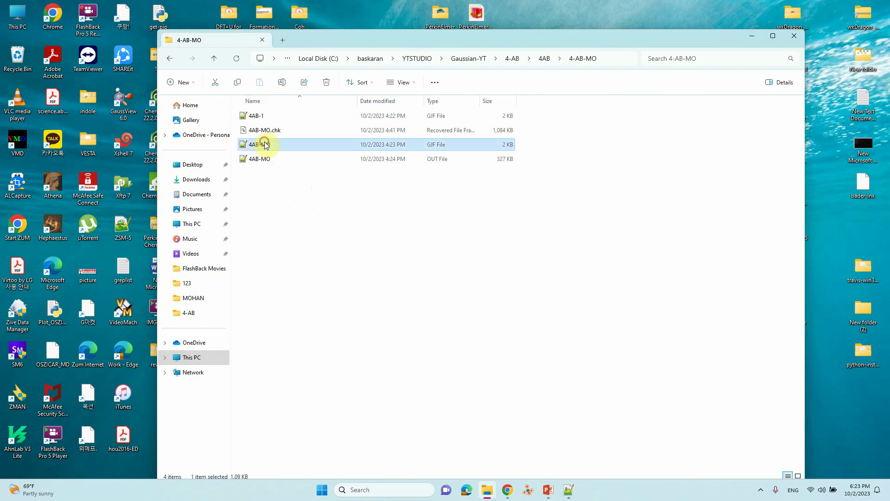
right_click(265, 145)
click(281, 172)
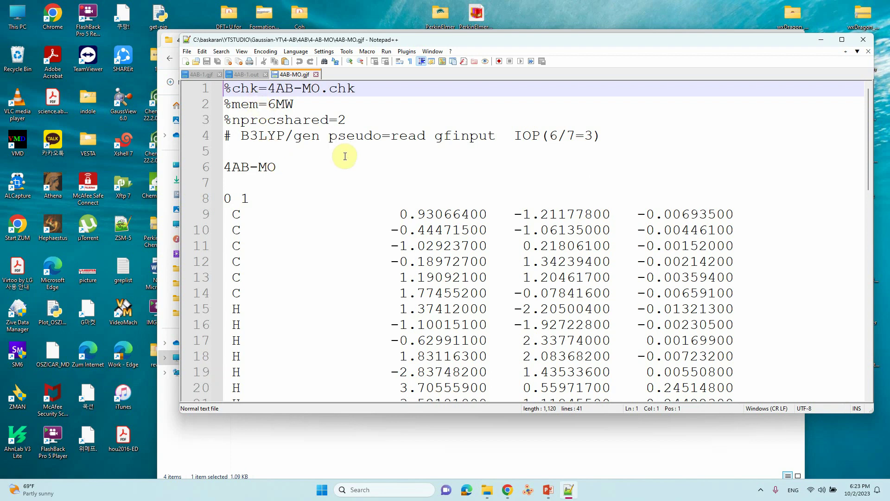
click(306, 88)
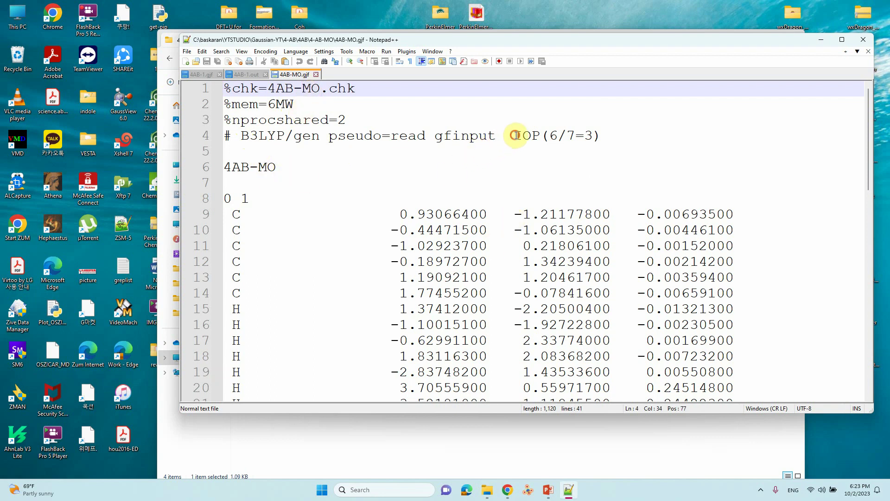
drag(514, 135, 598, 138)
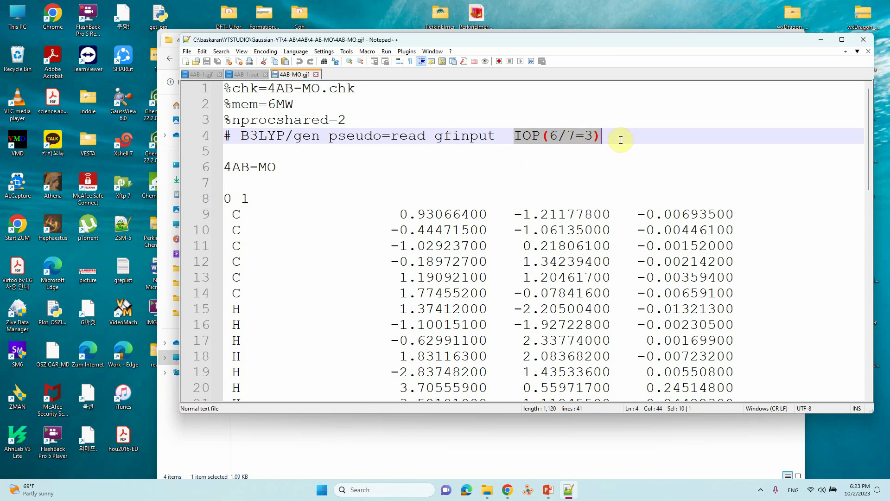
click(612, 178)
scroll(458, 201, down, 7)
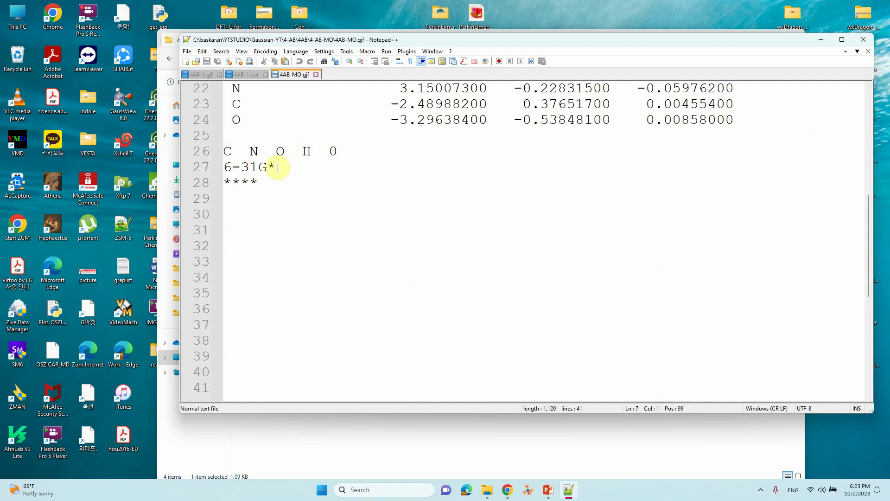
click(258, 182)
scroll(258, 190, up, 7)
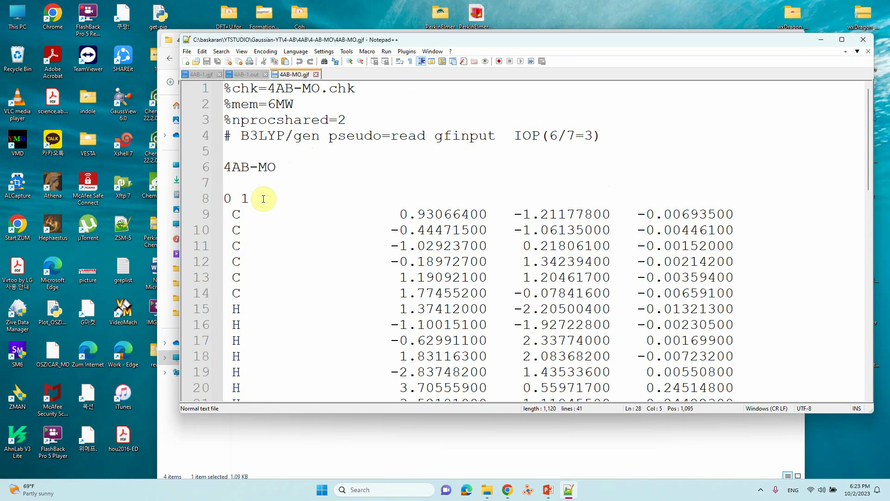
Back in the 4-AB-MO folder, open the 4AB-MO.out output file in Notepad++.
click(827, 42)
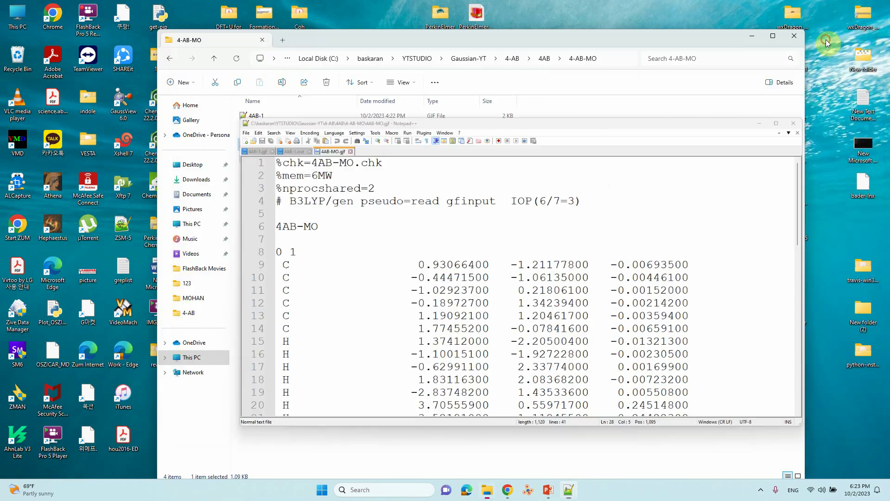
click(759, 122)
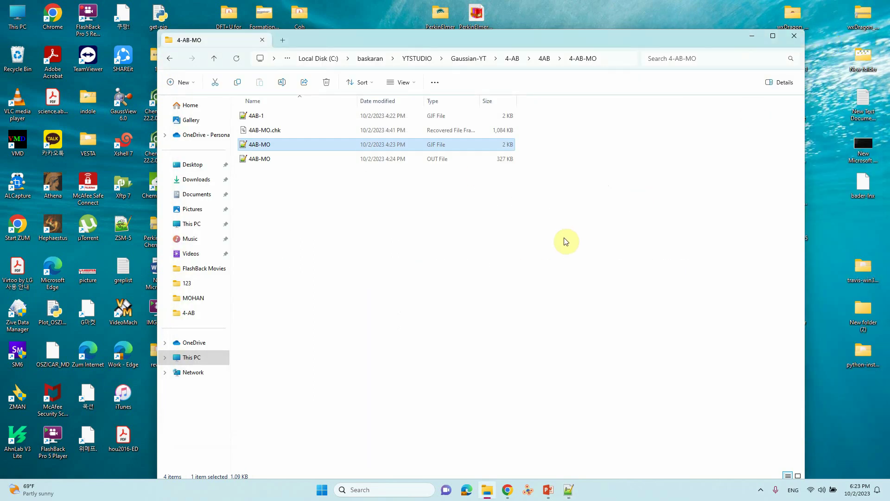
click(420, 287)
click(267, 160)
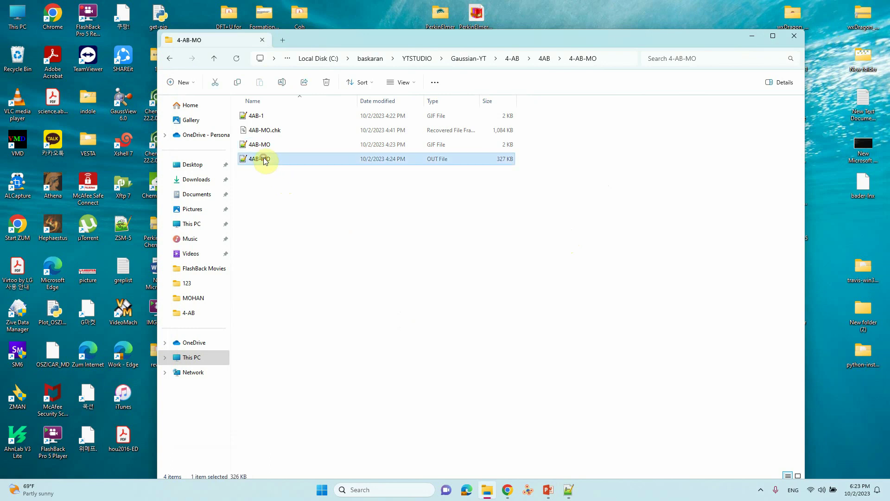
right_click(266, 161)
click(298, 185)
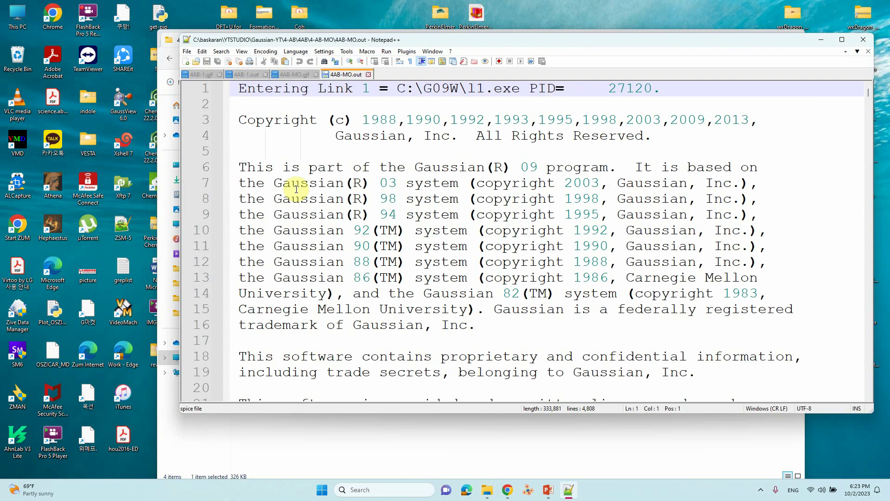
Maximize Notepad++ and scroll to SCF Done E(RB3LYP) = -400.922932408 A.U. and the population analysis.
click(843, 39)
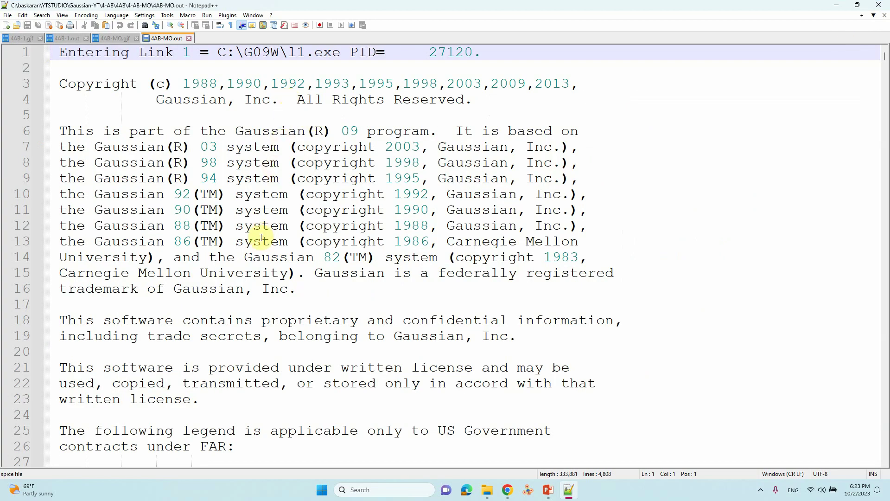
scroll(263, 239, down, 20)
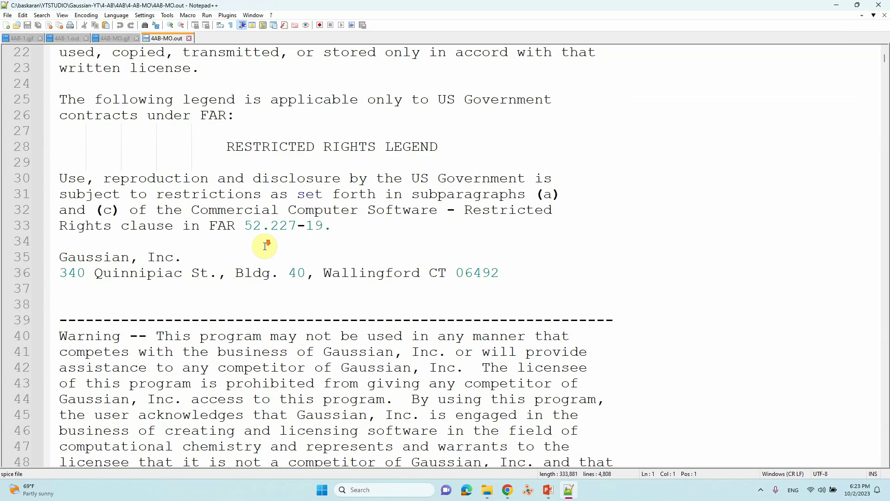
scroll(265, 254, up, 7)
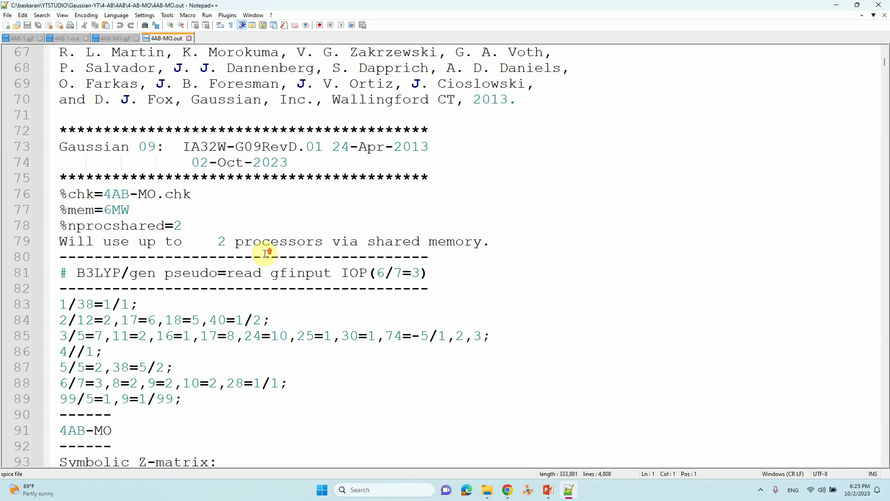
scroll(265, 253, down, 16)
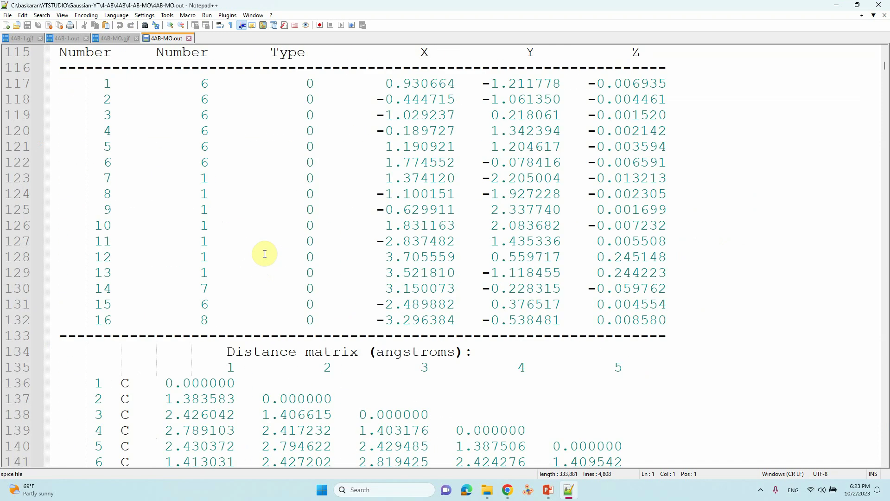
scroll(265, 254, down, 20)
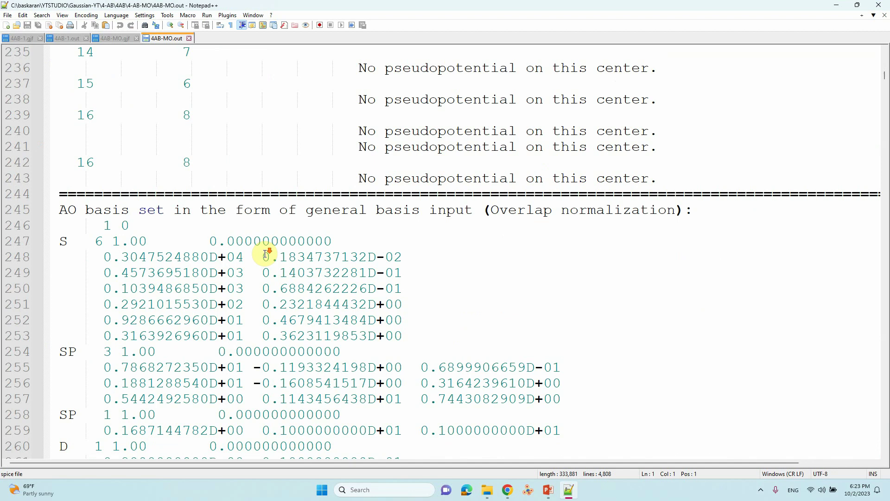
scroll(265, 254, down, 20)
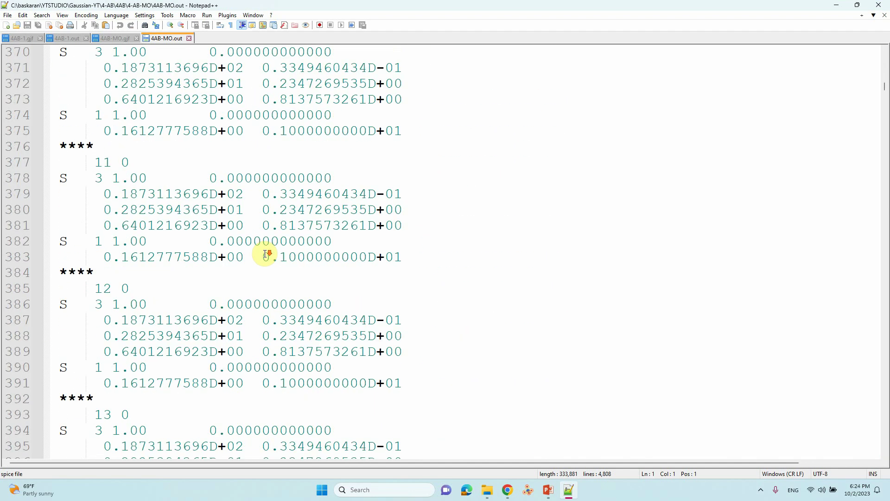
scroll(266, 254, down, 20)
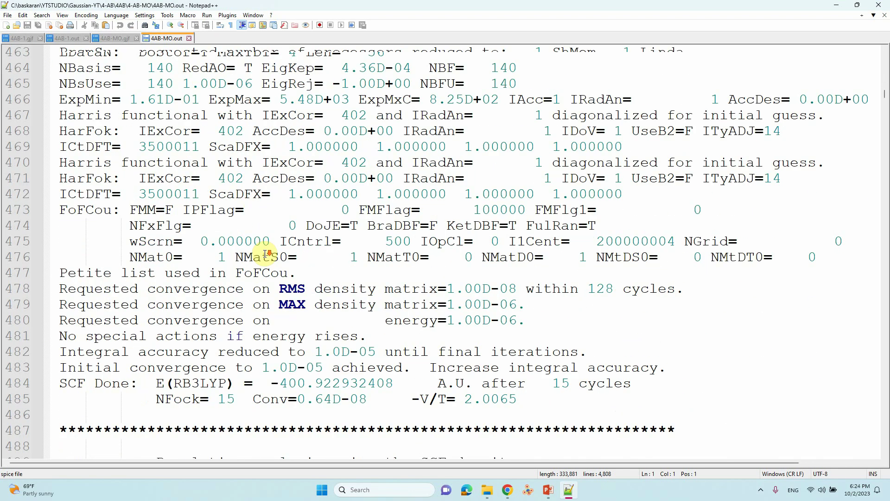
scroll(267, 253, down, 10)
scroll(209, 255, up, 7)
scroll(208, 255, down, 3)
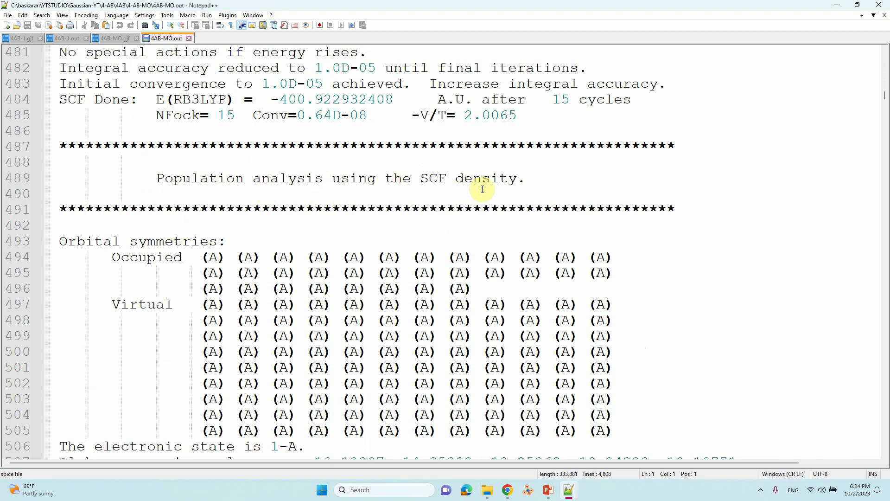
Scroll from Orbital symmetries to the Alpha eigenvalue lines around -0.21636 and -0.04344.
scroll(120, 255, down, 2)
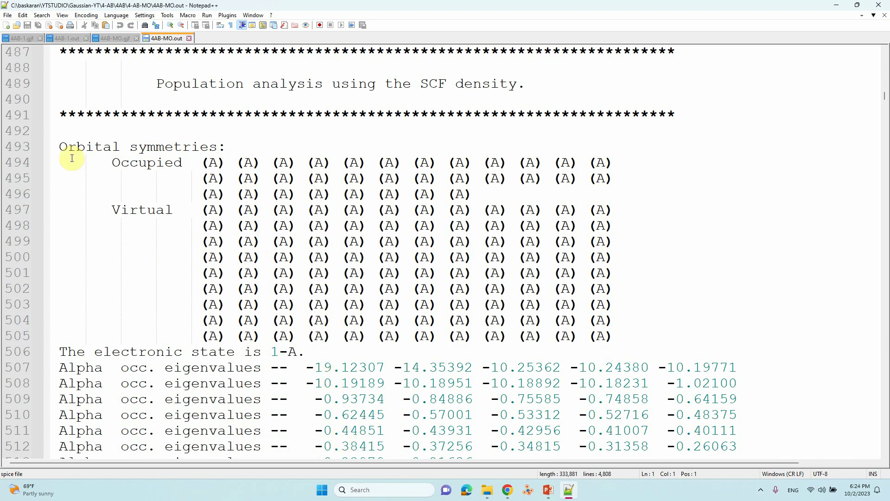
click(62, 147)
scroll(62, 147, down, 3)
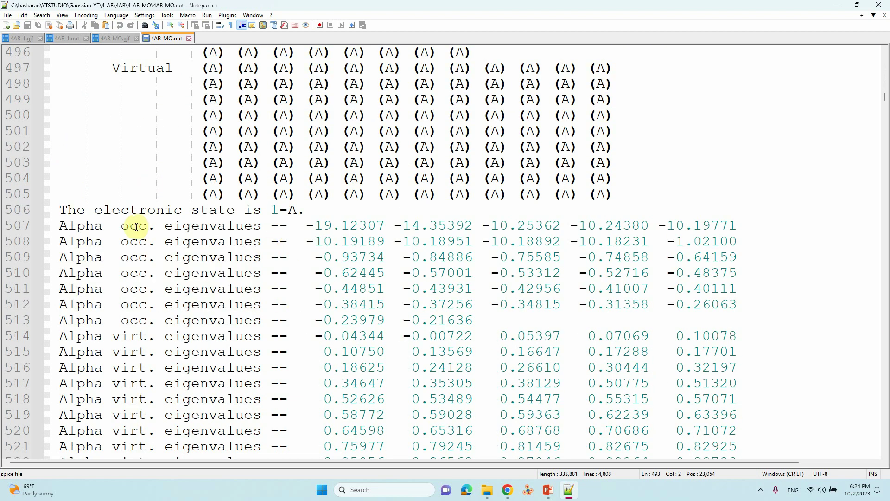
scroll(98, 227, down, 15)
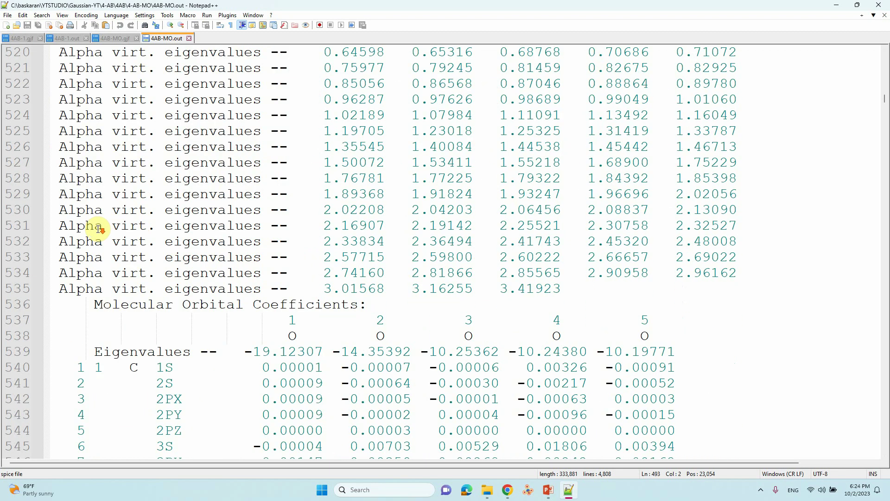
scroll(98, 227, up, 10)
scroll(98, 227, up, 3)
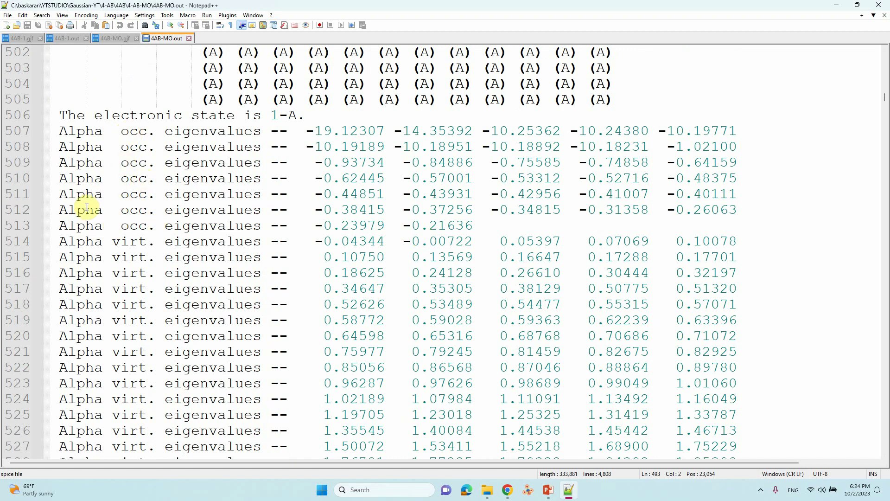
click(405, 225)
drag(404, 225, 469, 224)
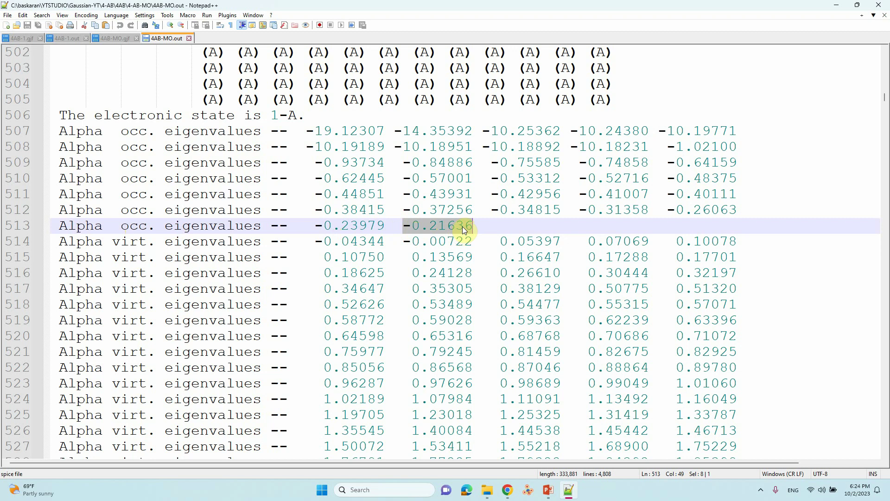
drag(473, 227, 405, 224)
drag(315, 241, 385, 242)
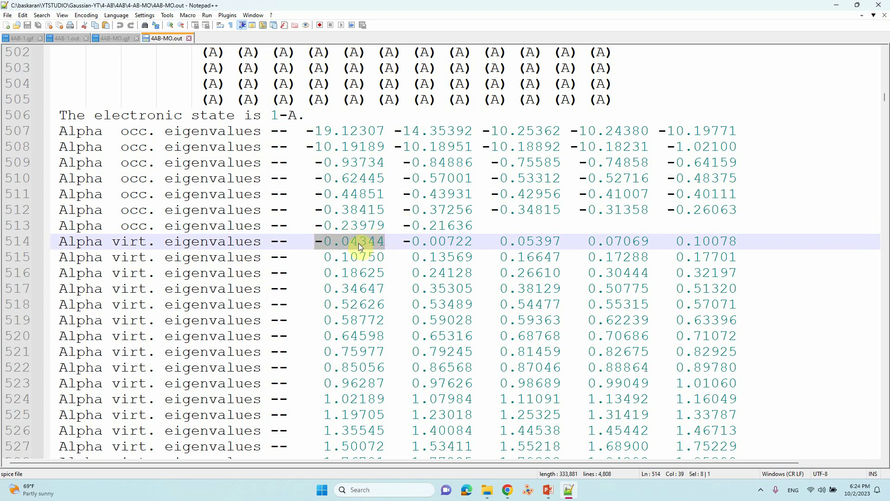
drag(404, 241, 658, 246)
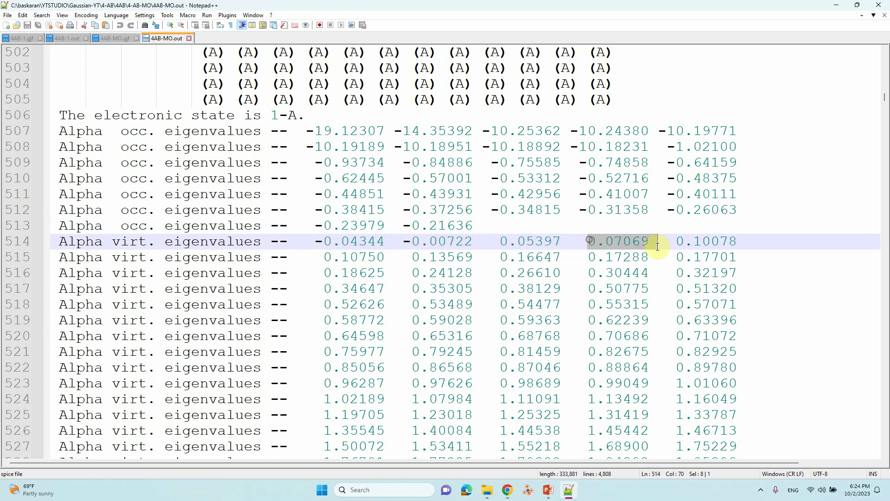
Highlight the occupied eigenvalues -0.23979, -0.26063 and -0.34815 on lines 512–513.
click(439, 226)
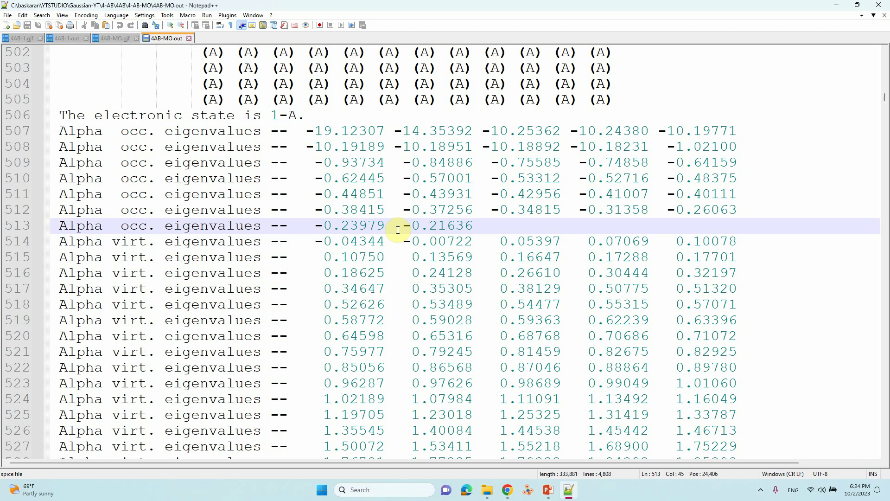
drag(385, 226, 317, 228)
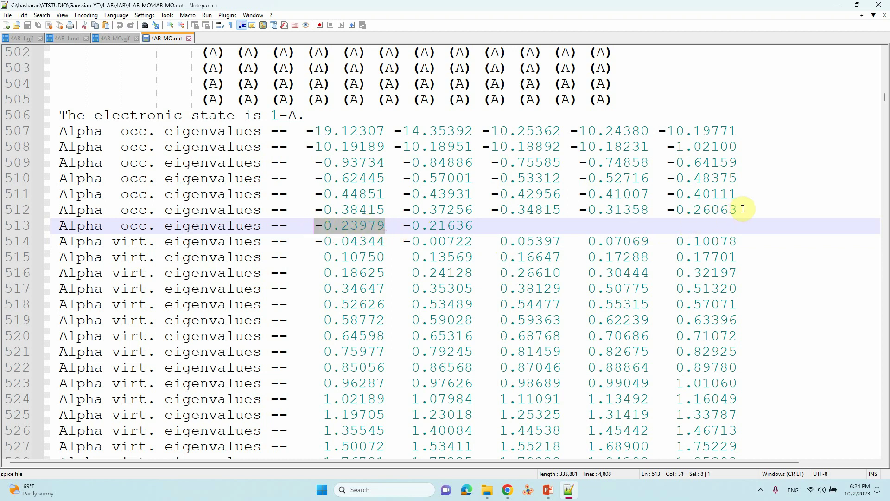
drag(739, 208, 654, 210)
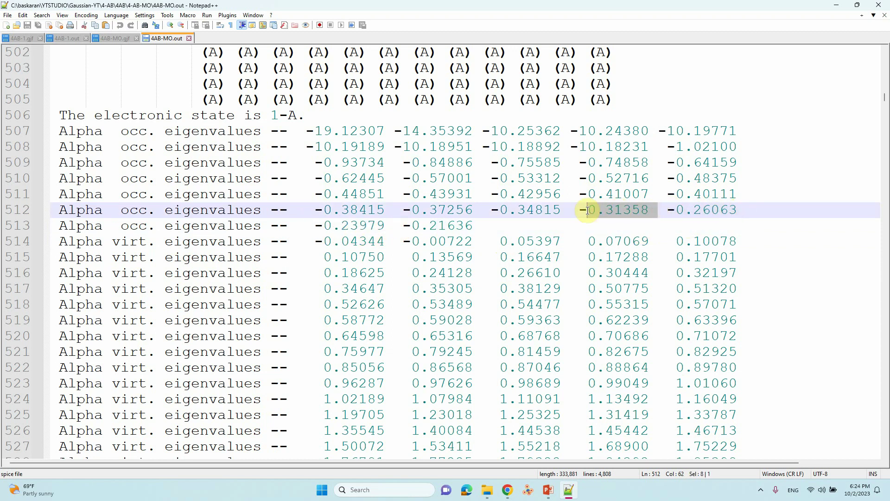
drag(562, 210, 493, 205)
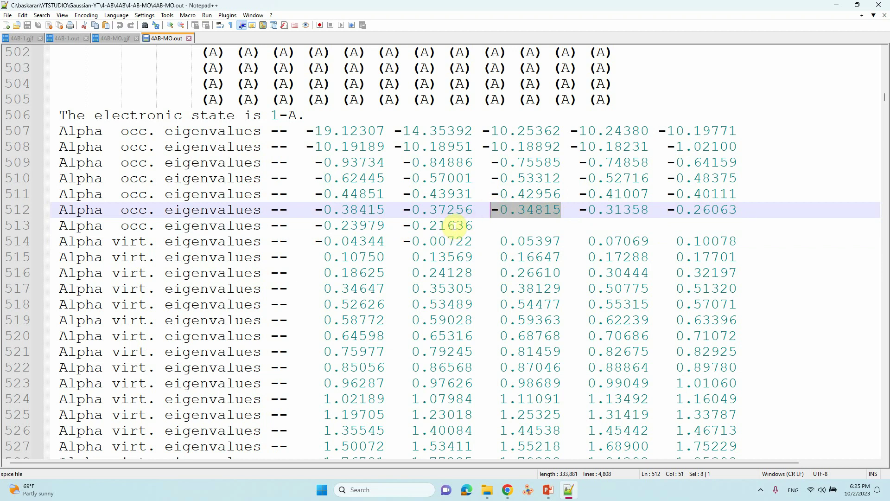
click(346, 242)
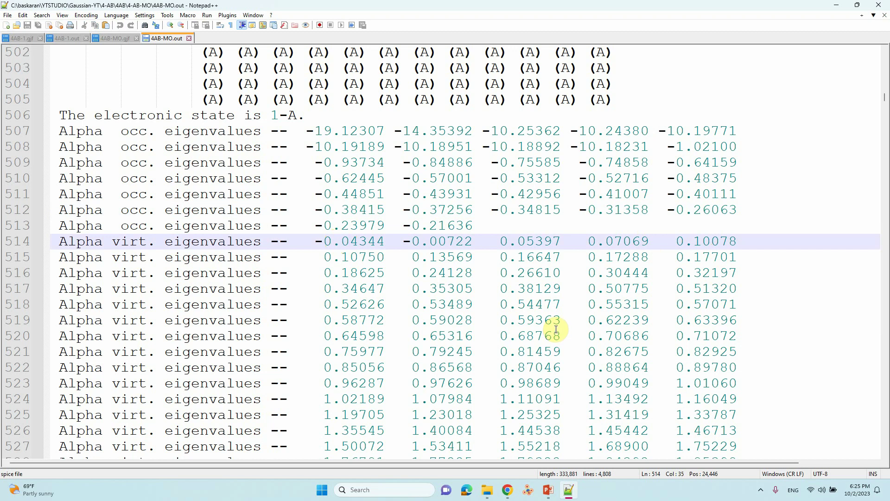
Select the HOMO -0.21636 on line 513, then the LUMO -0.04344 on line 514.
click(404, 225)
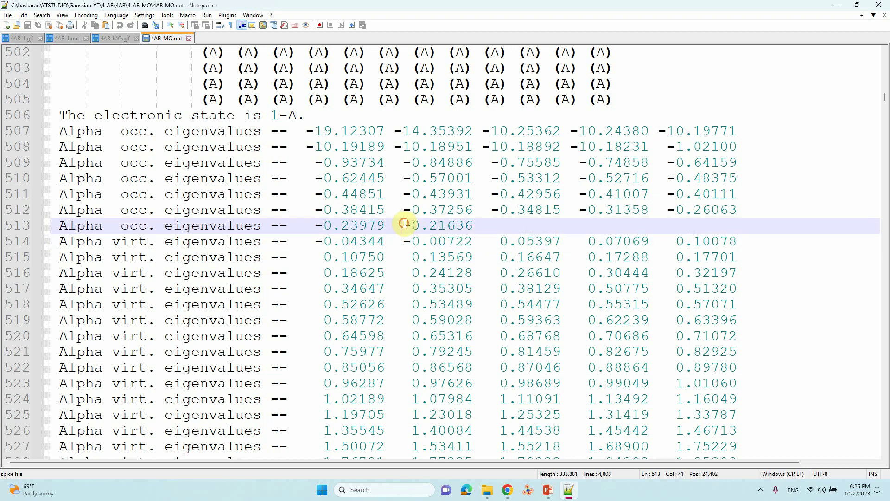
drag(404, 225, 473, 224)
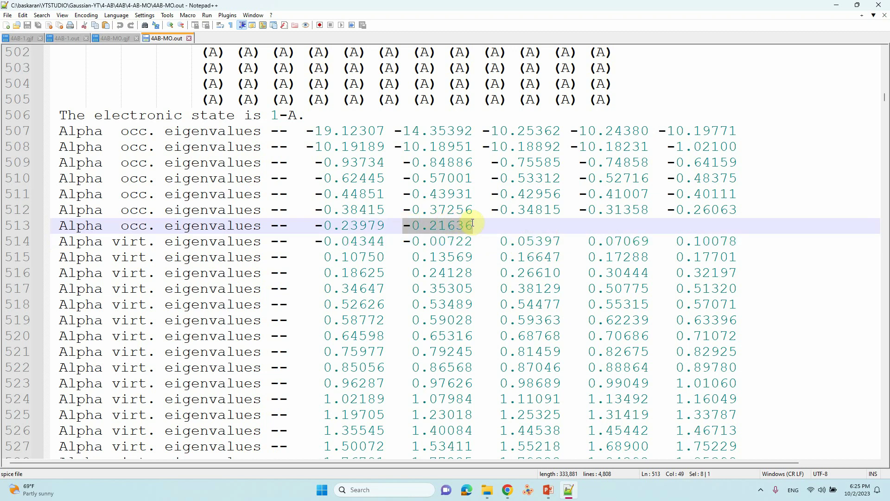
drag(316, 241, 382, 240)
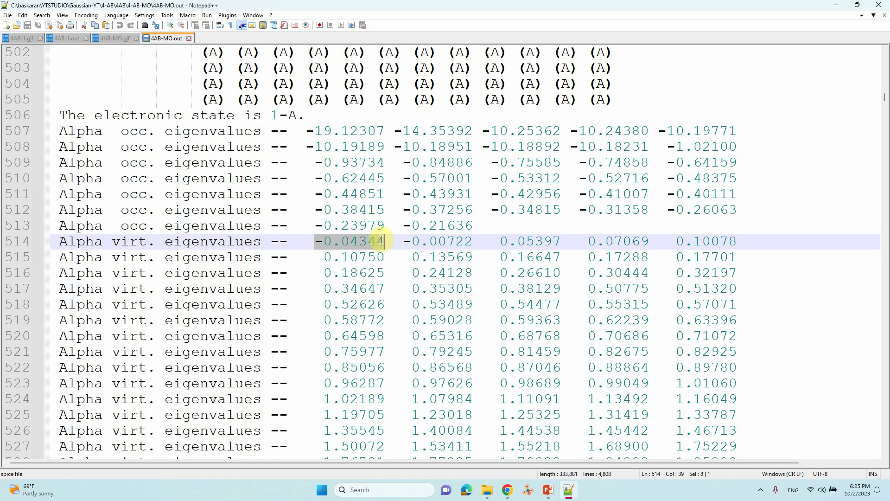